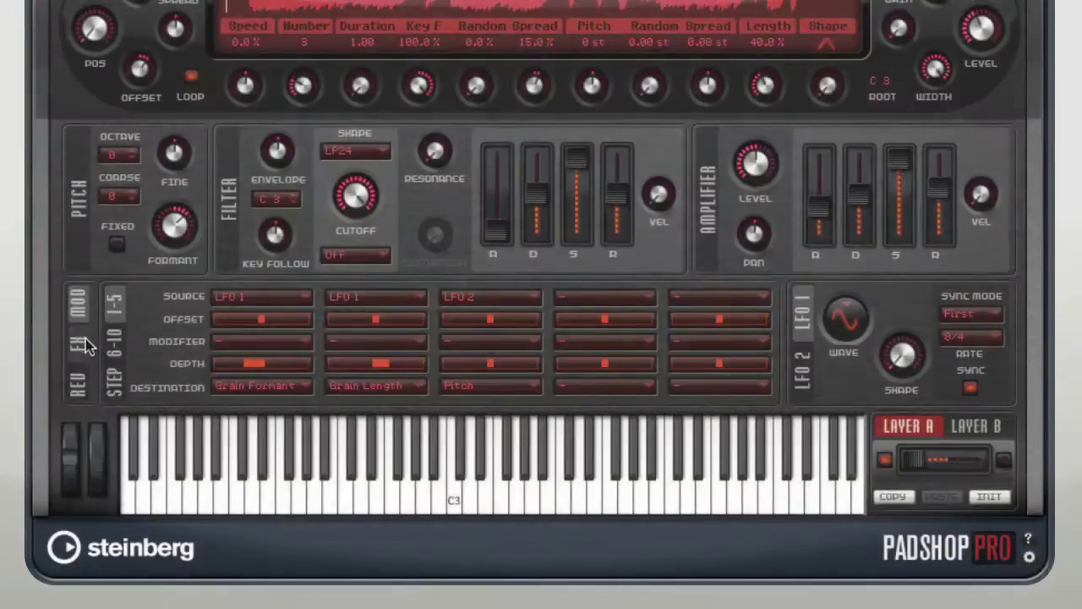
Switch the EQ on in the FX routing page and turn the reverb on
{"action": "left_click", "coordinate": [78, 346]}
{"action": "left_click", "coordinate": [194, 316]}
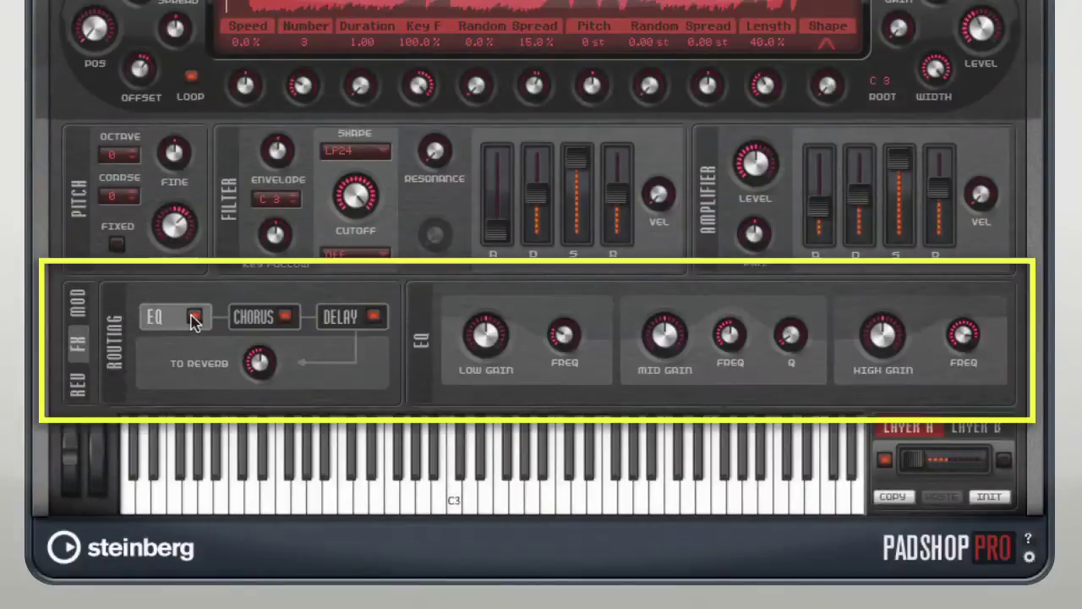
{"action": "left_click", "coordinate": [77, 382]}
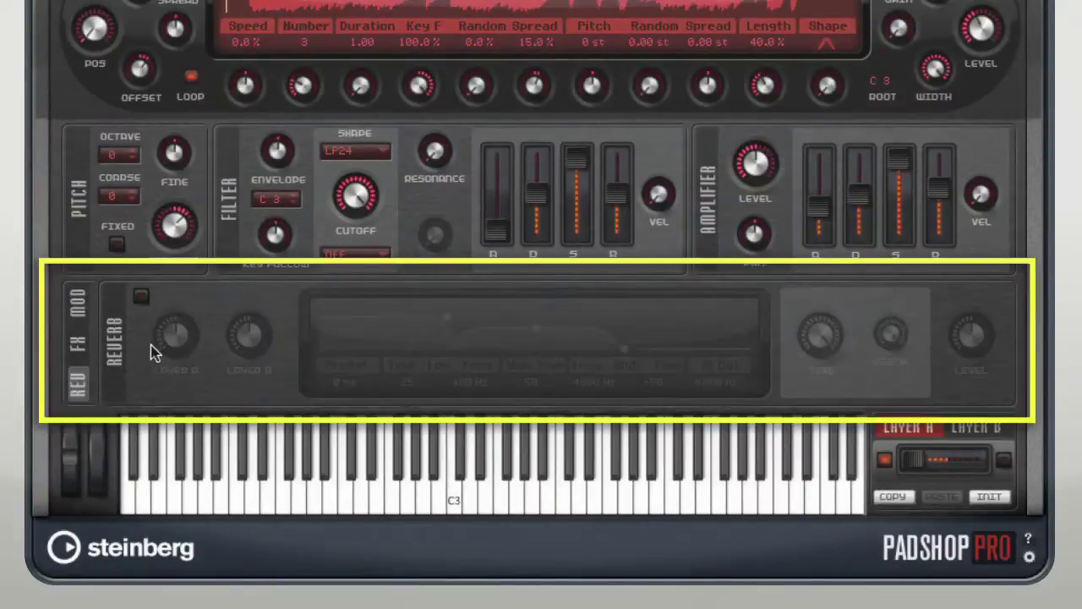
{"action": "left_click", "coordinate": [141, 298]}
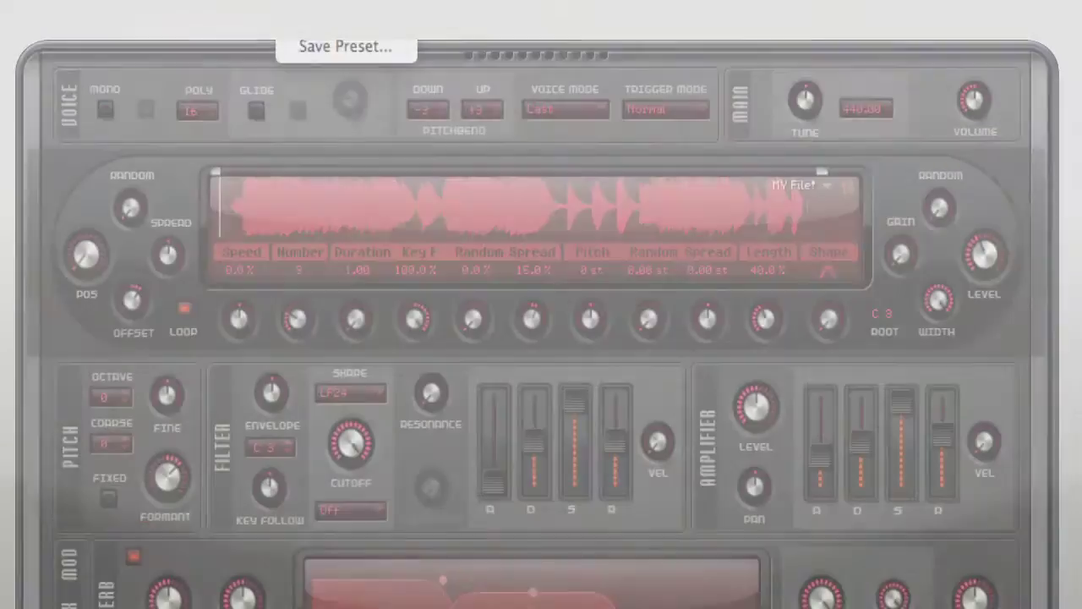
Scroll to the F presets in the results and load one using the Steel Guitar sample
{"action": "scroll", "coordinate": [550, 273], "scroll_direction": "down", "scroll_amount": 5}
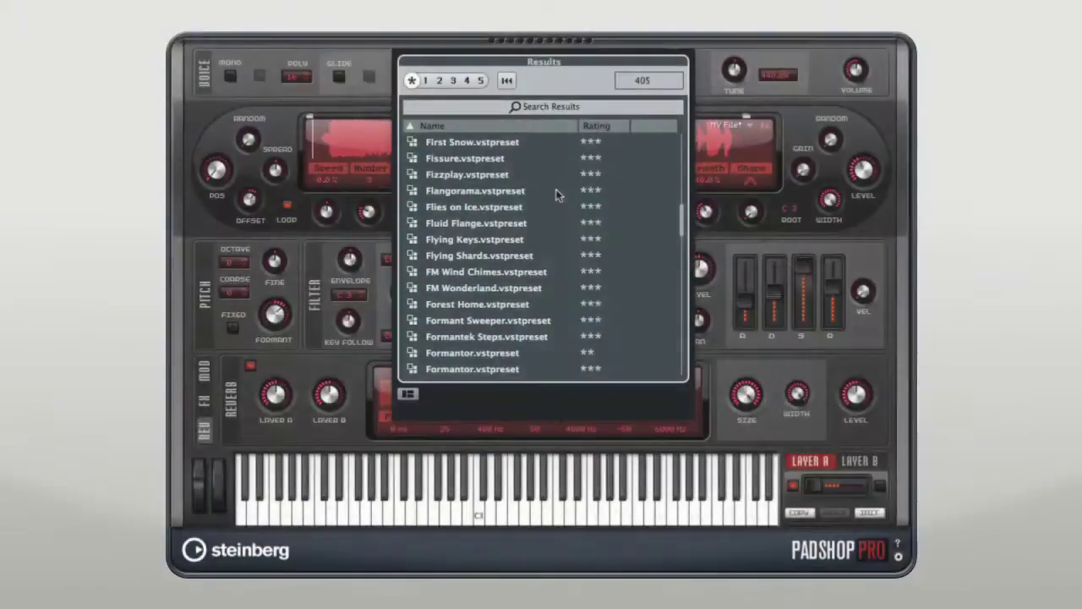
{"action": "left_click", "coordinate": [553, 38]}
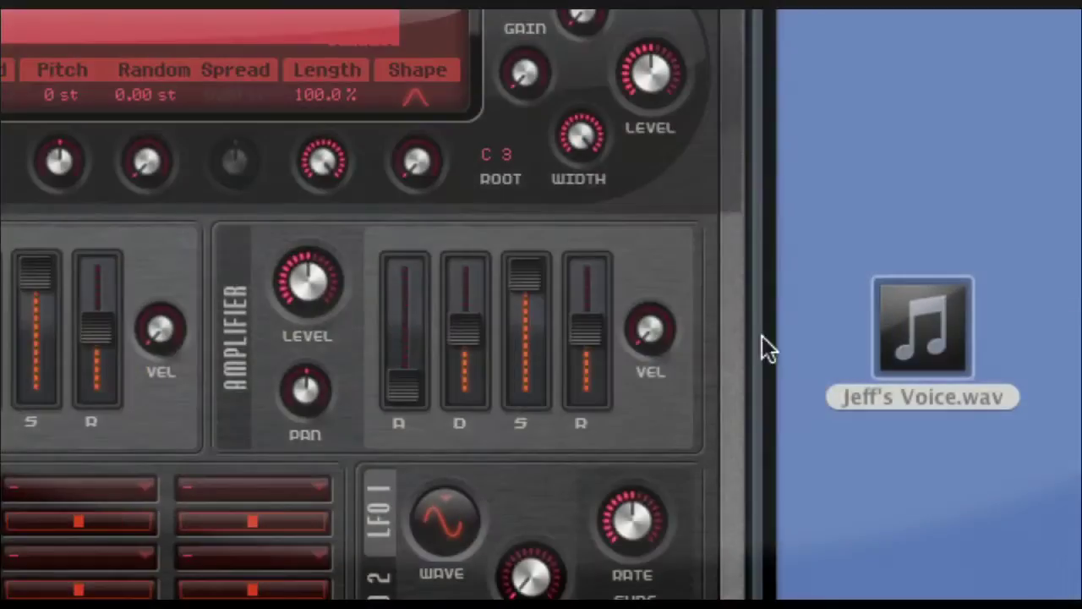
Drop Jeff's Voice.wav onto the sample display, then import Against the Grain.wav as the sample
{"action": "left_click_drag", "start_coordinate": [925, 347], "coordinate": [761, 288]}
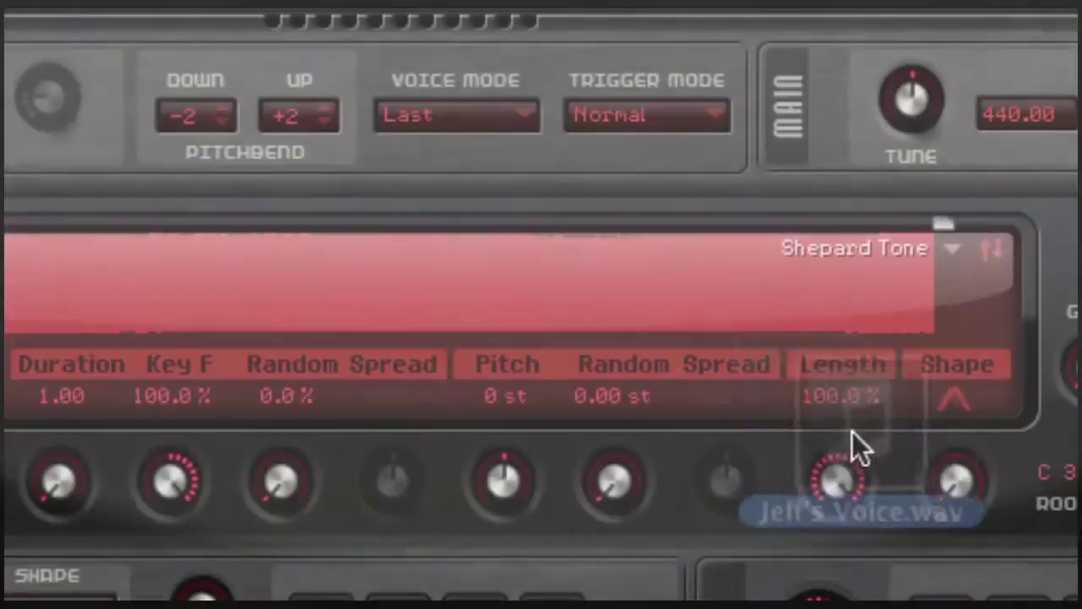
{"action": "left_click_drag", "start_coordinate": [851, 432], "coordinate": [662, 299]}
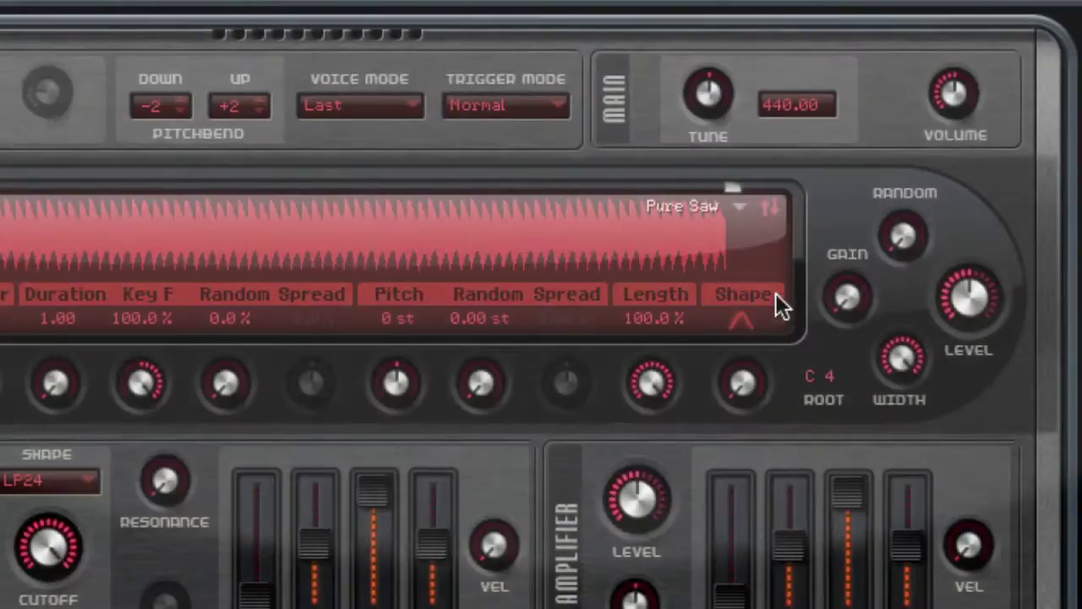
{"action": "left_click", "coordinate": [771, 208]}
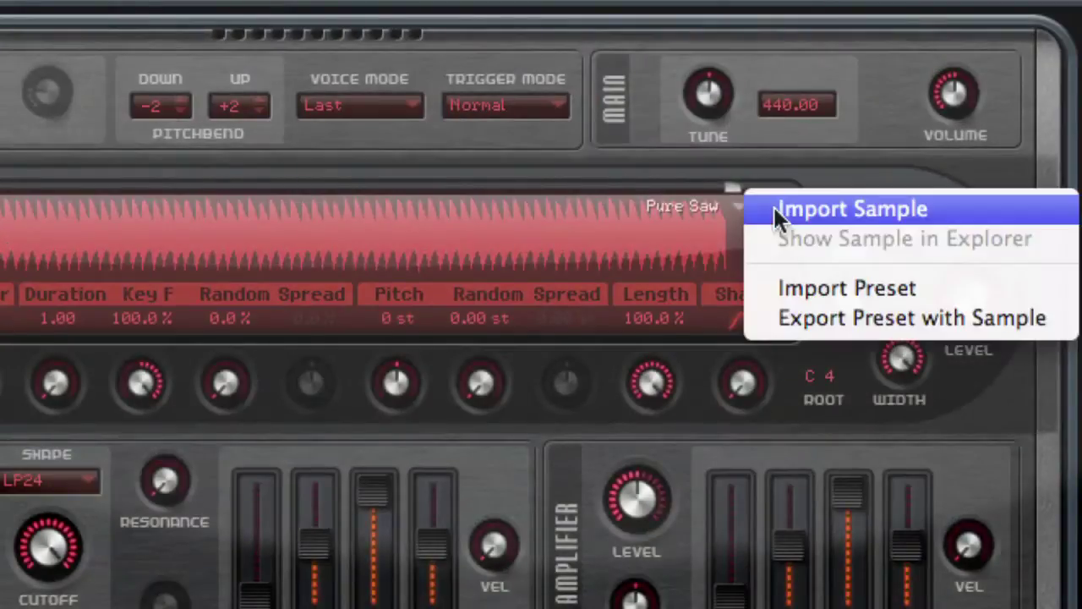
{"action": "left_click", "coordinate": [778, 213]}
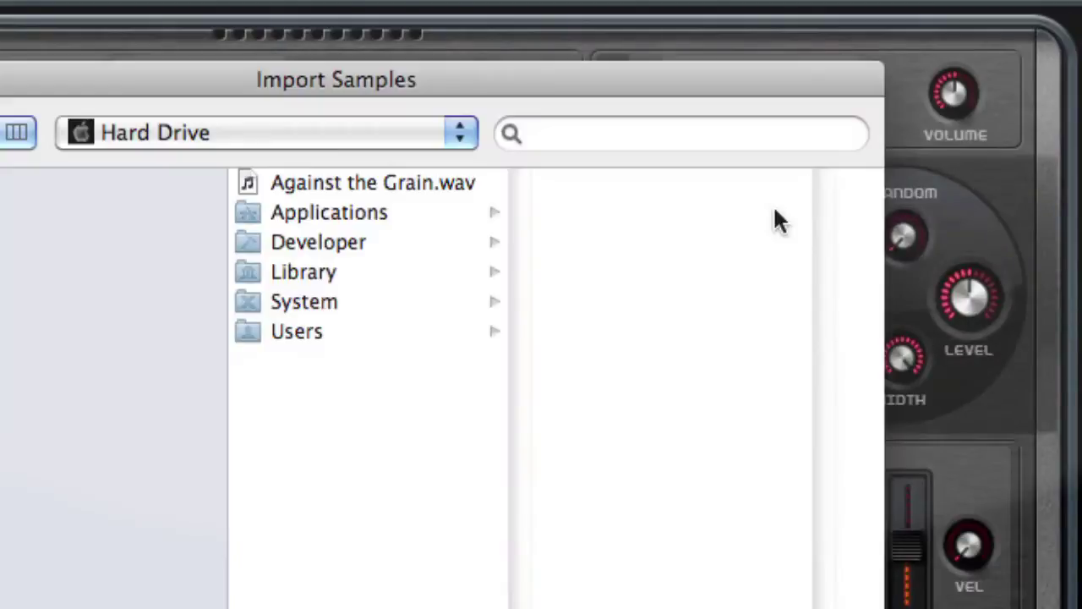
{"action": "left_click", "coordinate": [402, 180]}
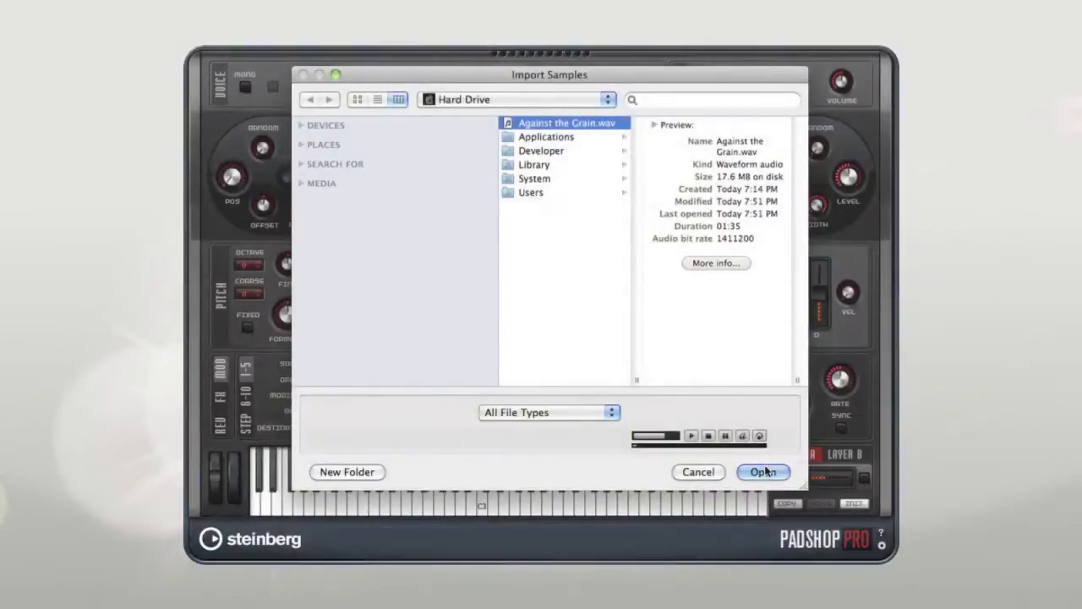
{"action": "left_click", "coordinate": [763, 472]}
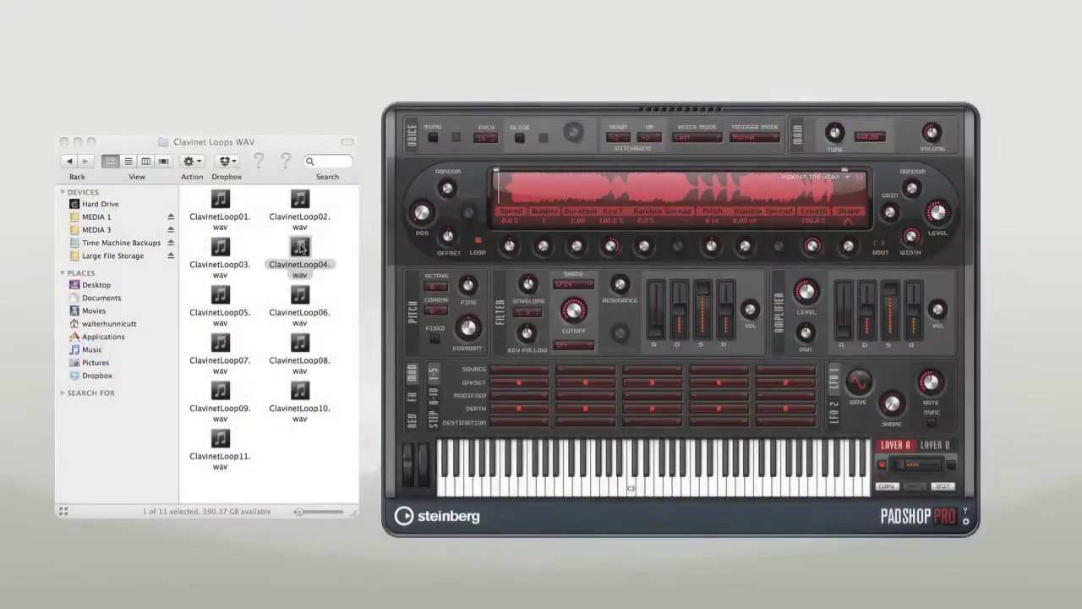
Load ClavinetLoop04.wav from Finder onto Padshop's sample waveform display
{"action": "left_click_drag", "start_coordinate": [311, 247], "coordinate": [564, 186]}
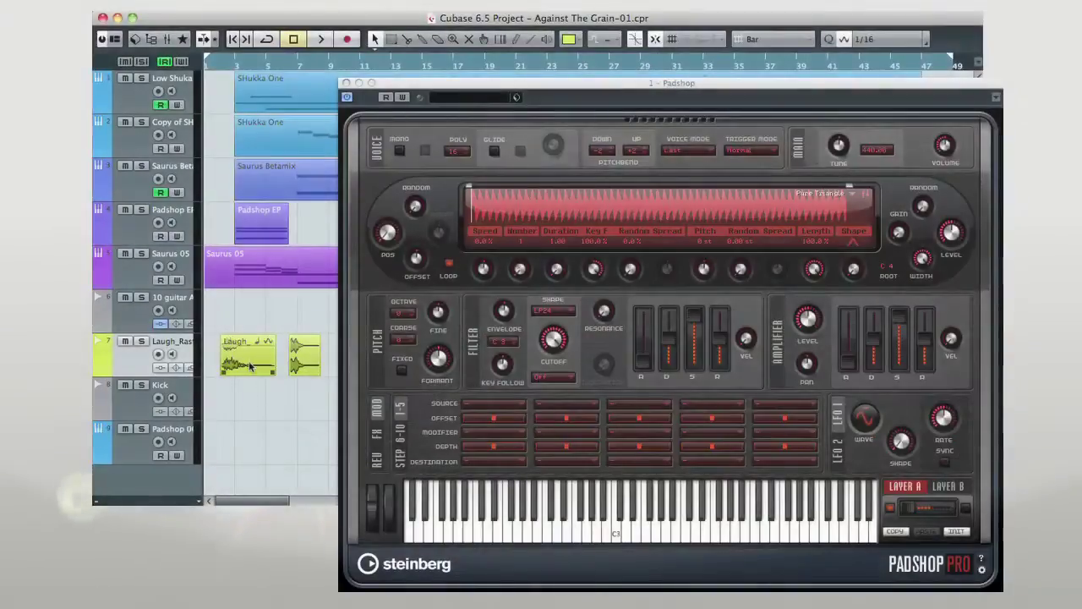
Load the Laugh clip, then the Audio 01_03 slice from the Audio Part Editor, as Padshop's sample
{"action": "left_click", "coordinate": [250, 363]}
{"action": "left_click_drag", "start_coordinate": [249, 363], "coordinate": [588, 218]}
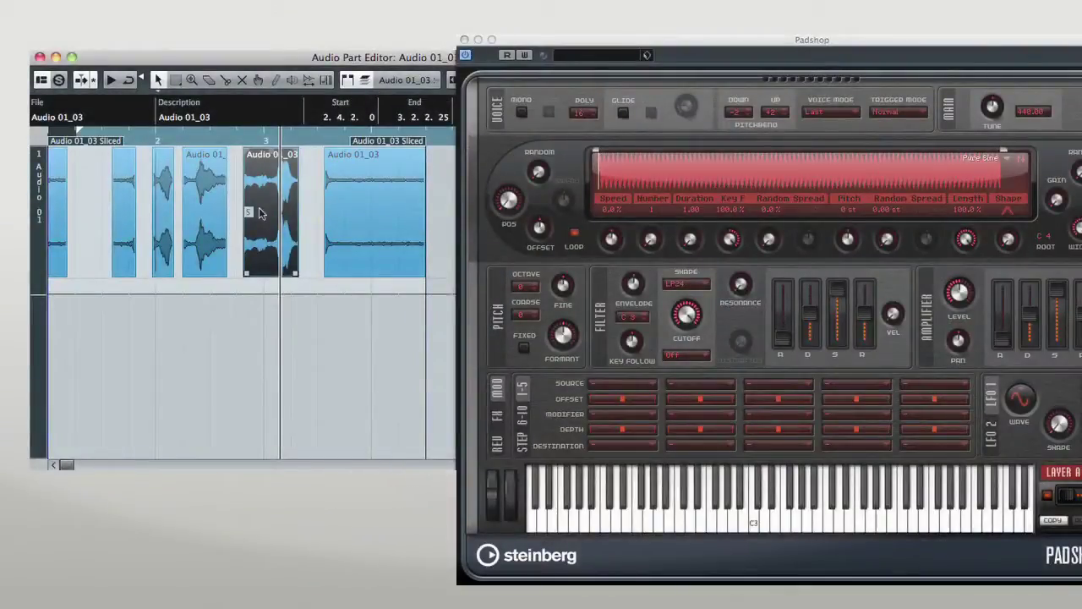
{"action": "left_click_drag", "start_coordinate": [260, 213], "coordinate": [689, 175]}
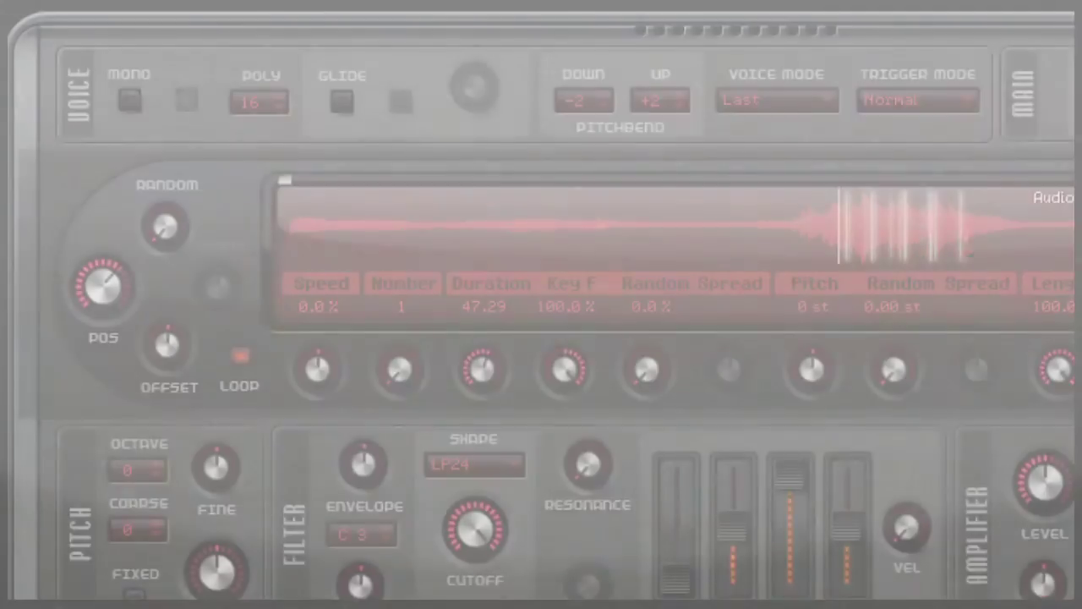
Turn the grain Duration knob down to 12.54
{"action": "left_click_drag", "start_coordinate": [482, 368], "coordinate": [475, 399]}
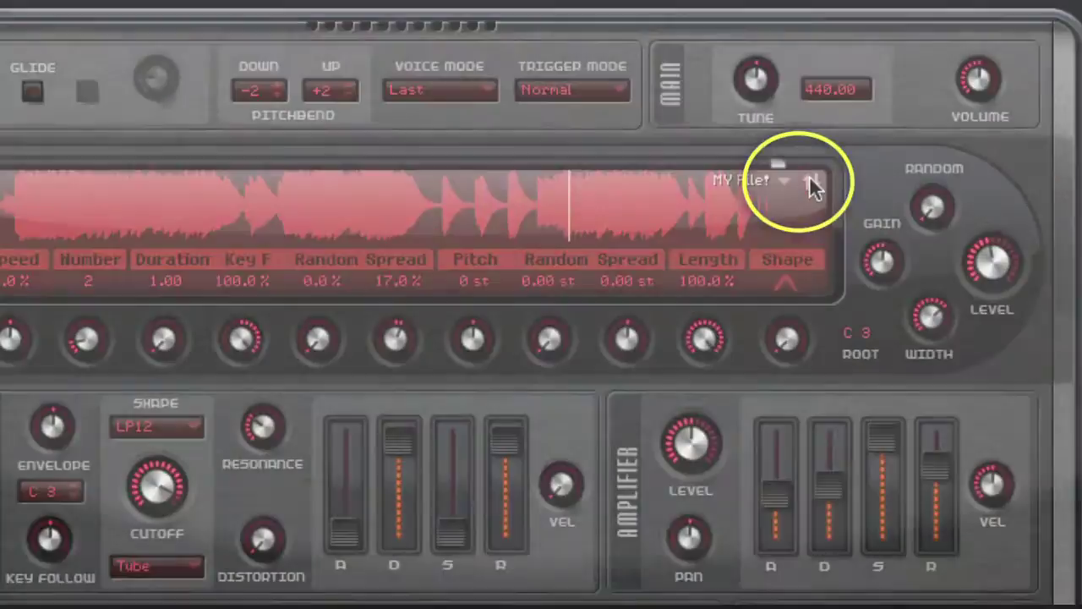
Export the preset with its sample as 'My Preset' to Hard Drive, then load a saved .vstpreset from Finder
{"action": "left_click", "coordinate": [810, 186]}
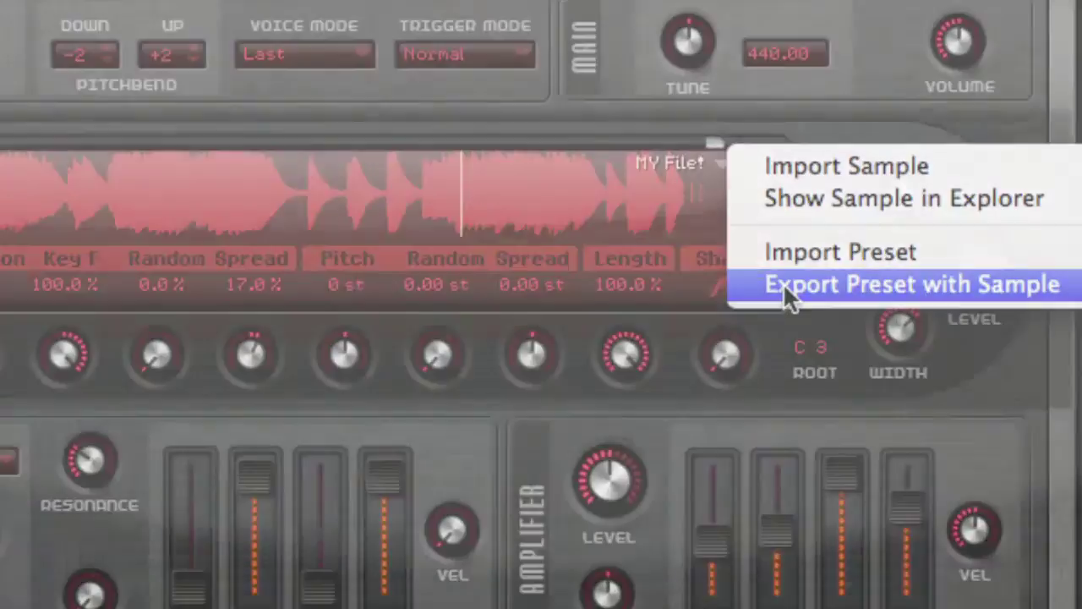
{"action": "left_click", "coordinate": [783, 283]}
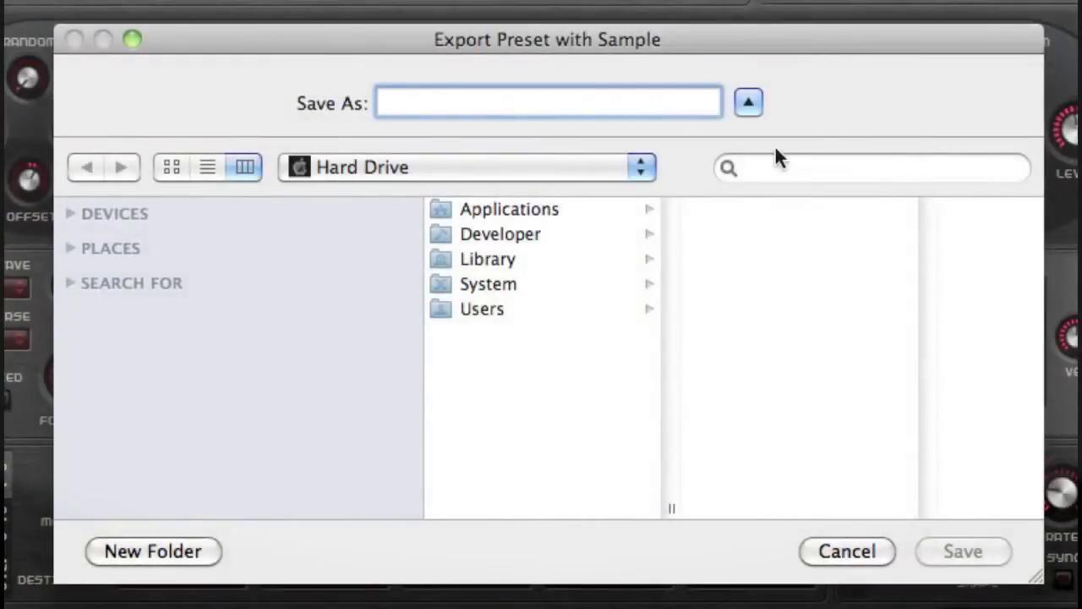
{"action": "left_click", "coordinate": [595, 167]}
{"action": "left_click", "coordinate": [591, 161]}
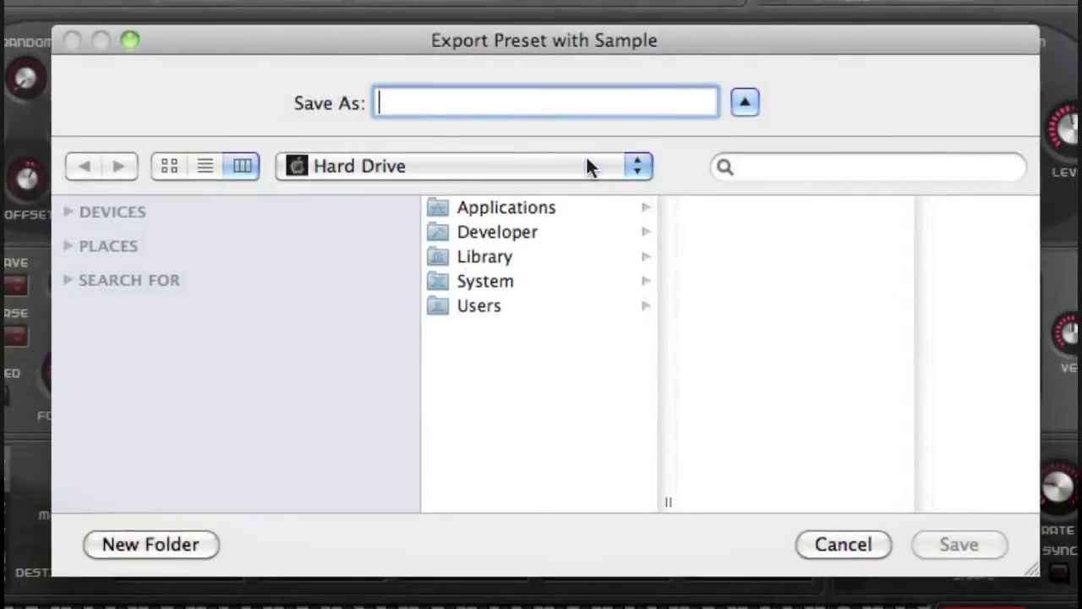
{"action": "type", "text": "My Preset"}
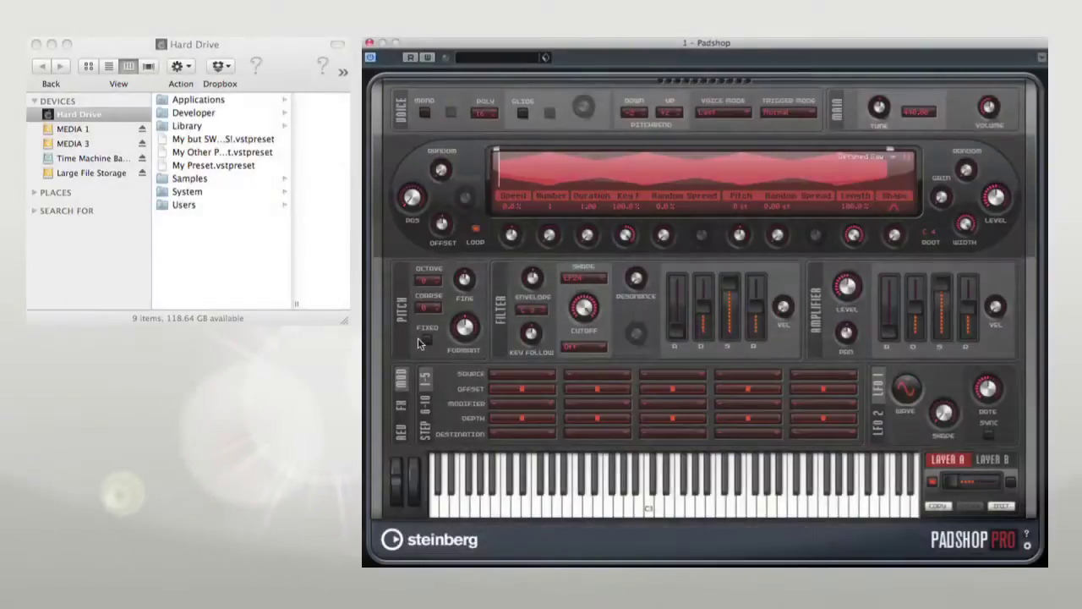
{"action": "left_click_drag", "start_coordinate": [213, 166], "coordinate": [682, 173]}
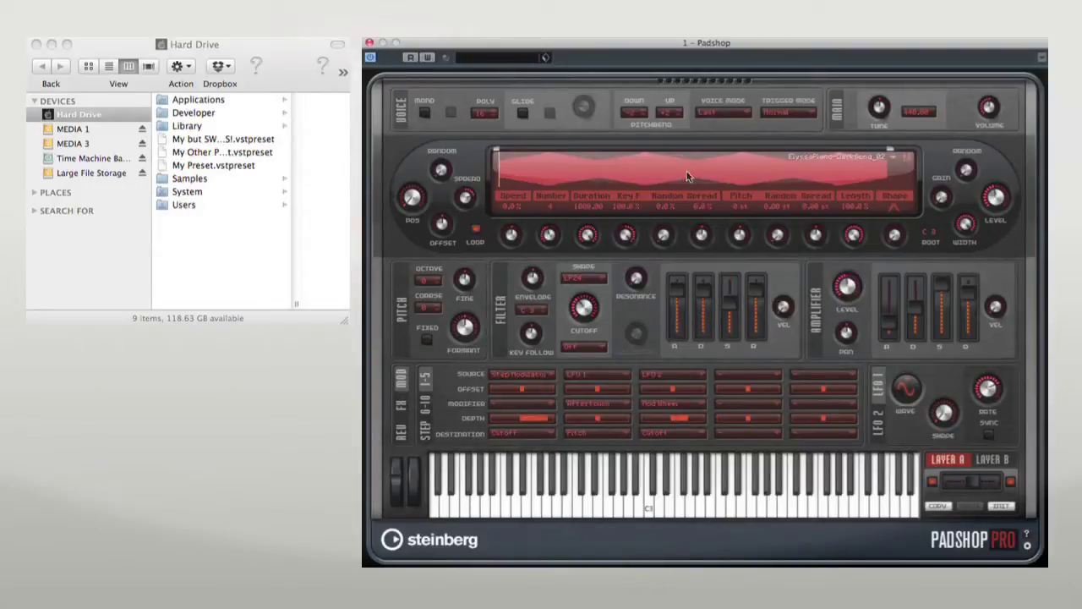
{"action": "left_click", "coordinate": [906, 160]}
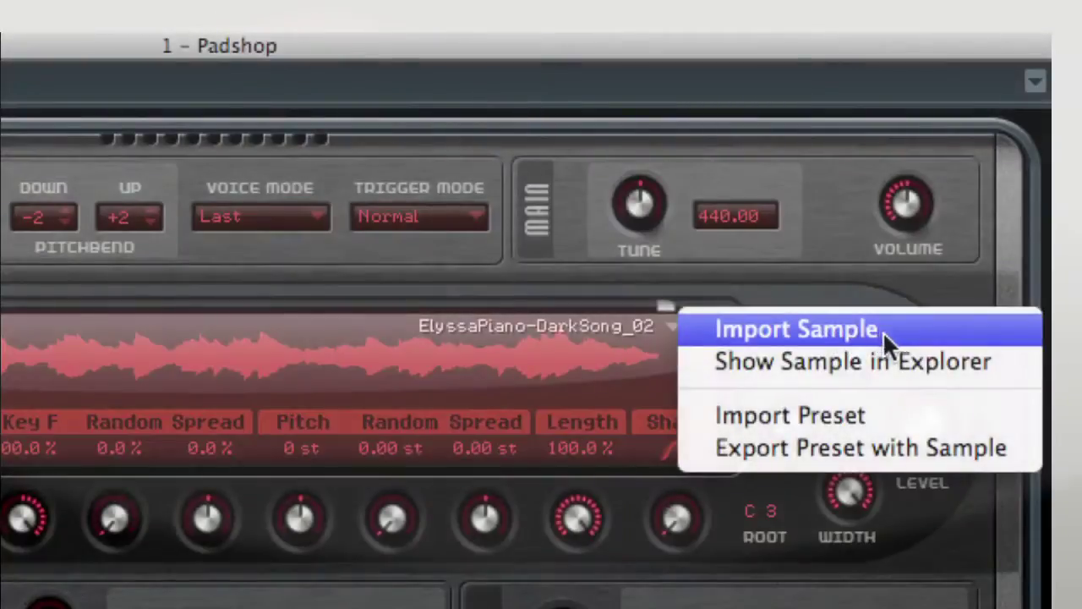
Import the second saved preset file from disk and switch the EQ on
{"action": "left_click", "coordinate": [881, 414]}
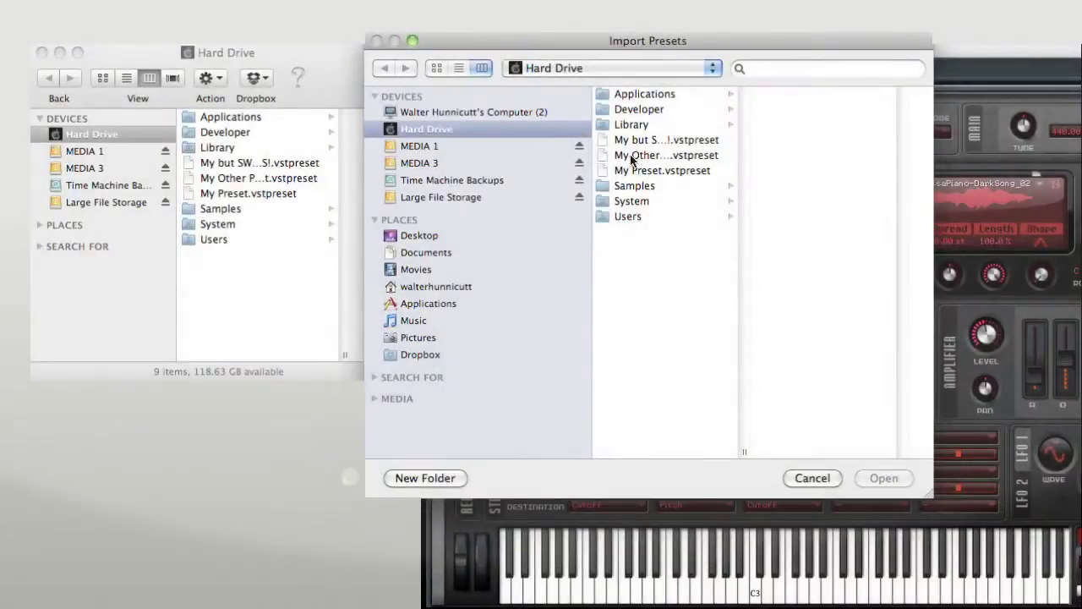
{"action": "double_click", "coordinate": [630, 160]}
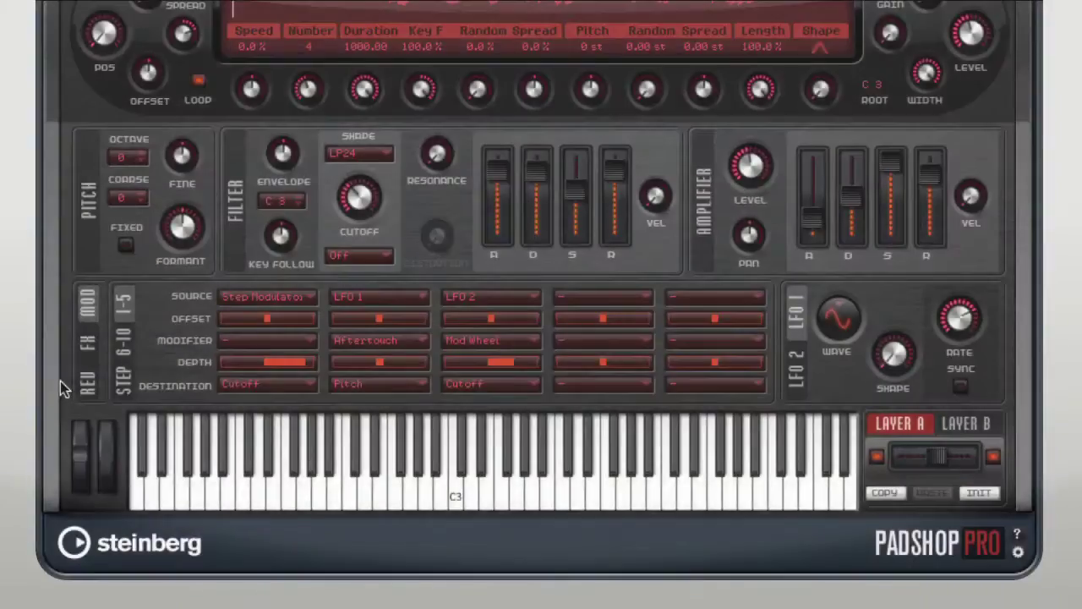
{"action": "left_click", "coordinate": [82, 350]}
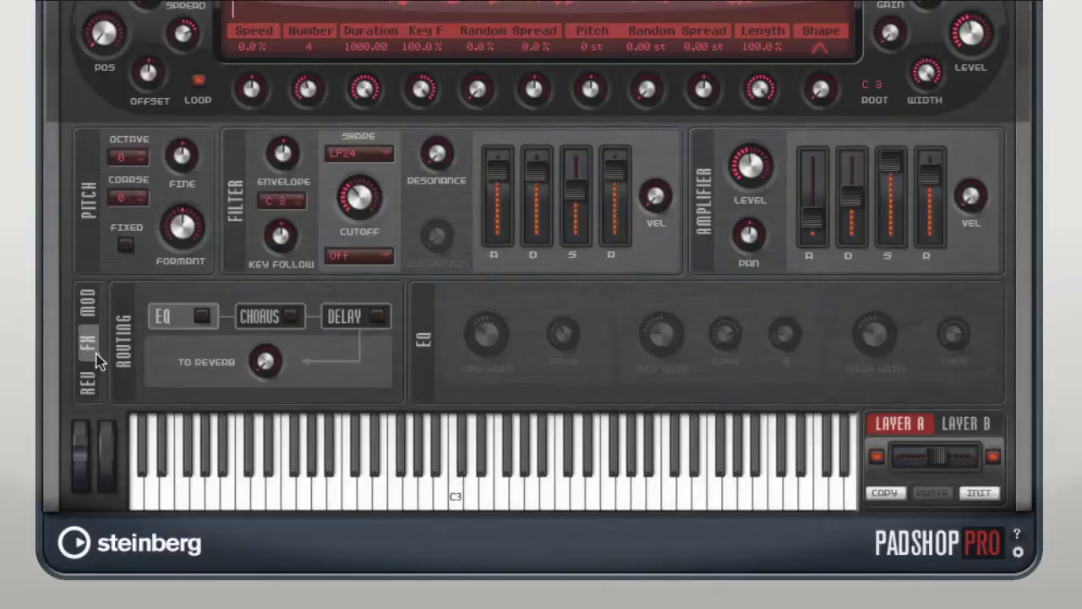
{"action": "left_click", "coordinate": [208, 319]}
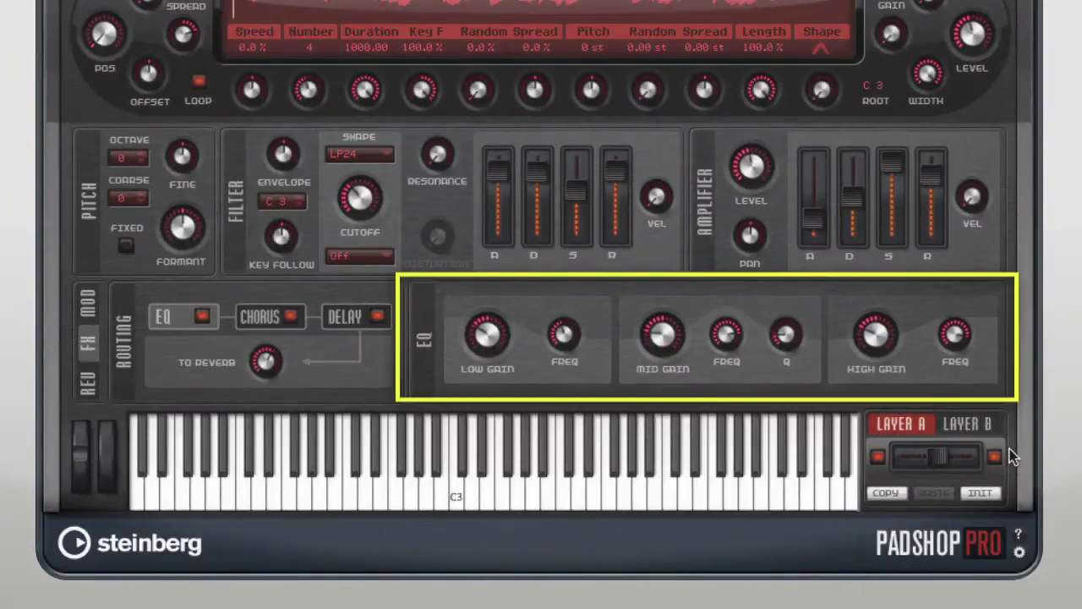
Switch editing to Layer A and show the reverb settings
{"action": "left_click", "coordinate": [977, 424]}
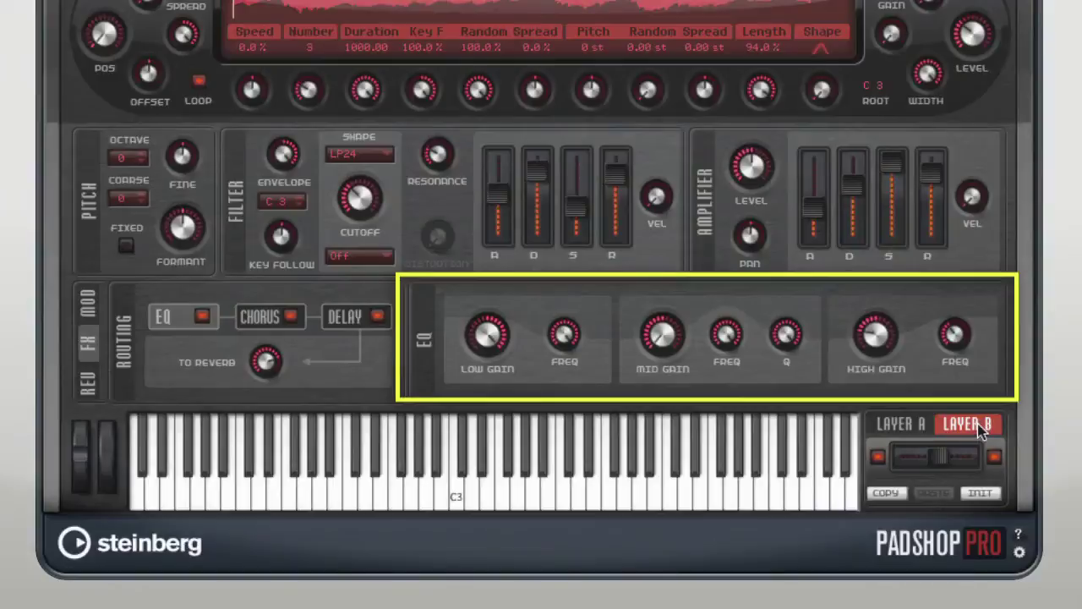
{"action": "left_click", "coordinate": [901, 425]}
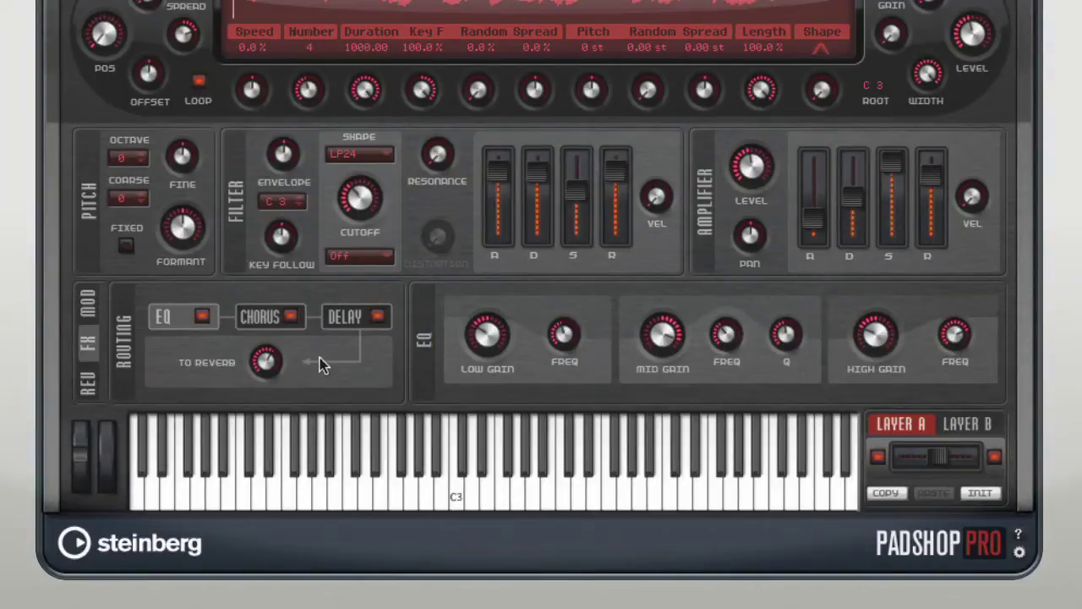
{"action": "left_click", "coordinate": [89, 387]}
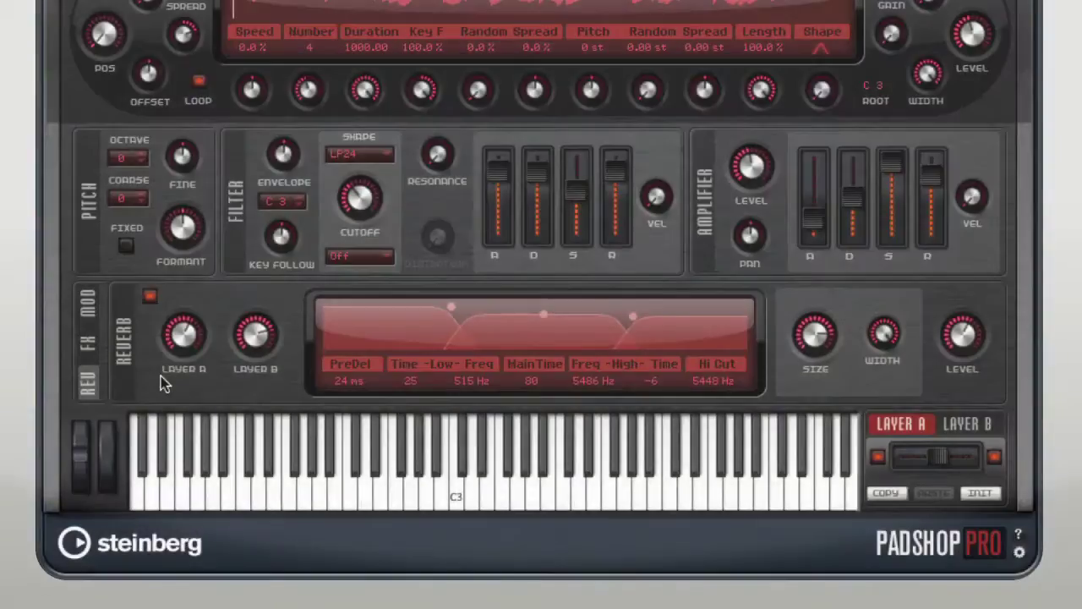
Drag the reverb low node to -19 time at 141 Hz and cut MainTime to 16
{"action": "left_click_drag", "start_coordinate": [451, 311], "coordinate": [405, 323]}
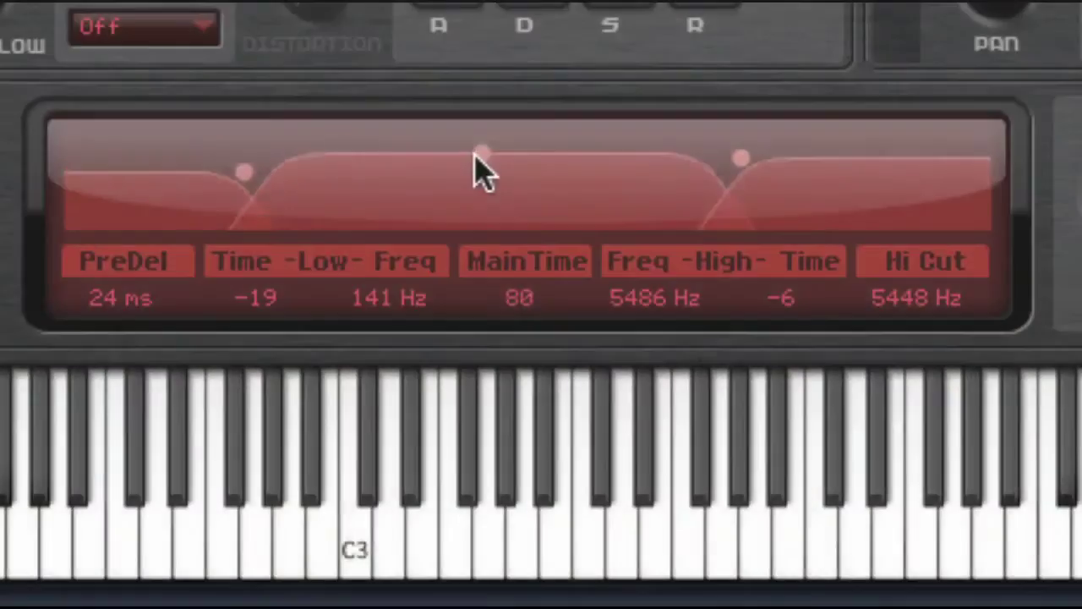
{"action": "left_click_drag", "start_coordinate": [478, 169], "coordinate": [493, 228]}
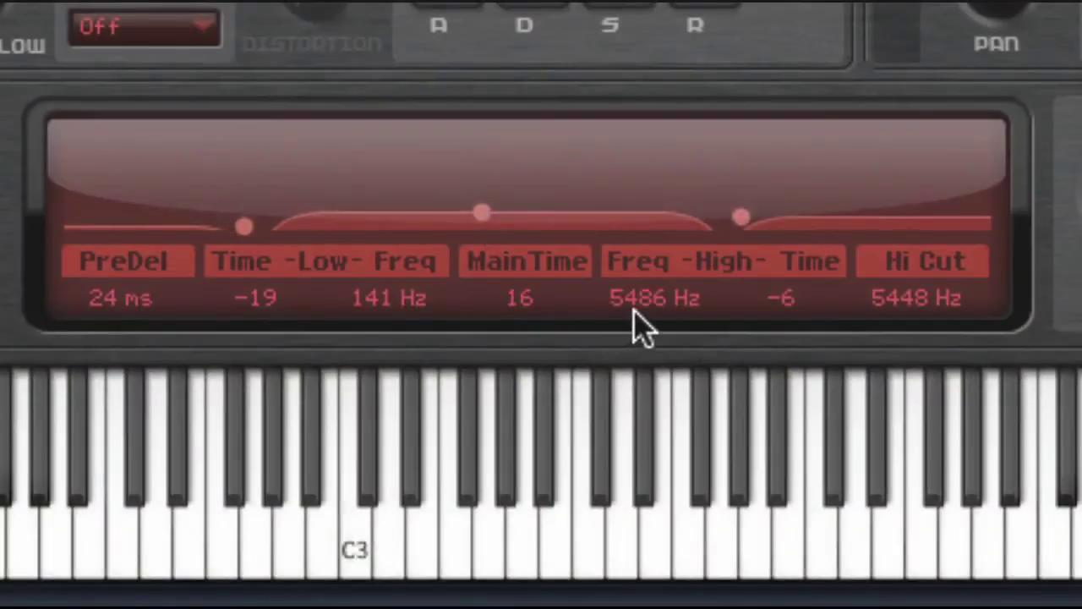
Set the reverb's high-band frequency to 2000 Hz
{"action": "double_click", "coordinate": [636, 306]}
{"action": "type", "text": "2000"}
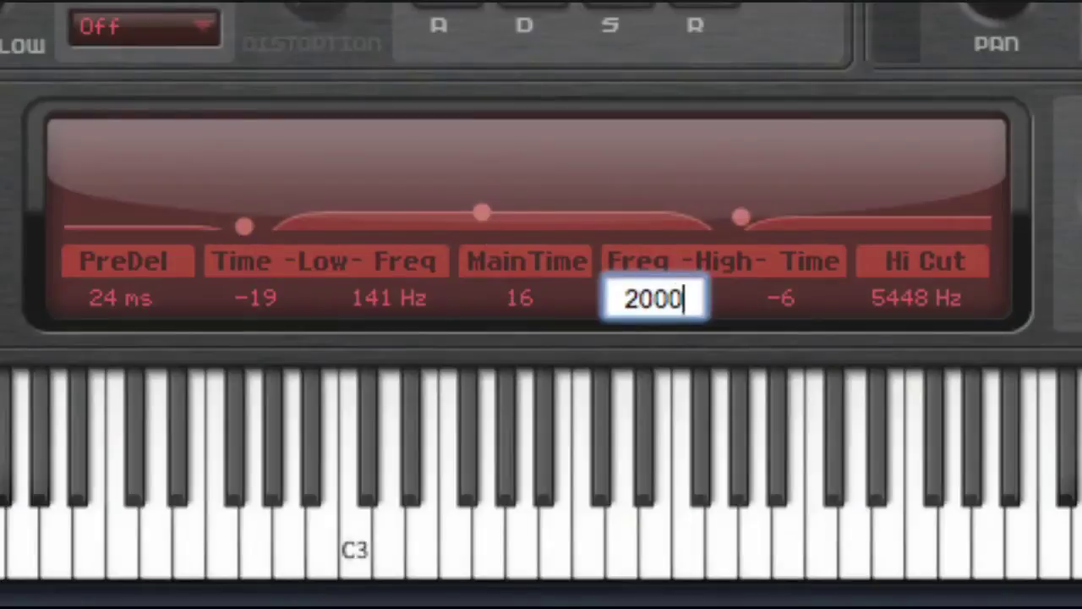
{"action": "key", "text": "Return"}
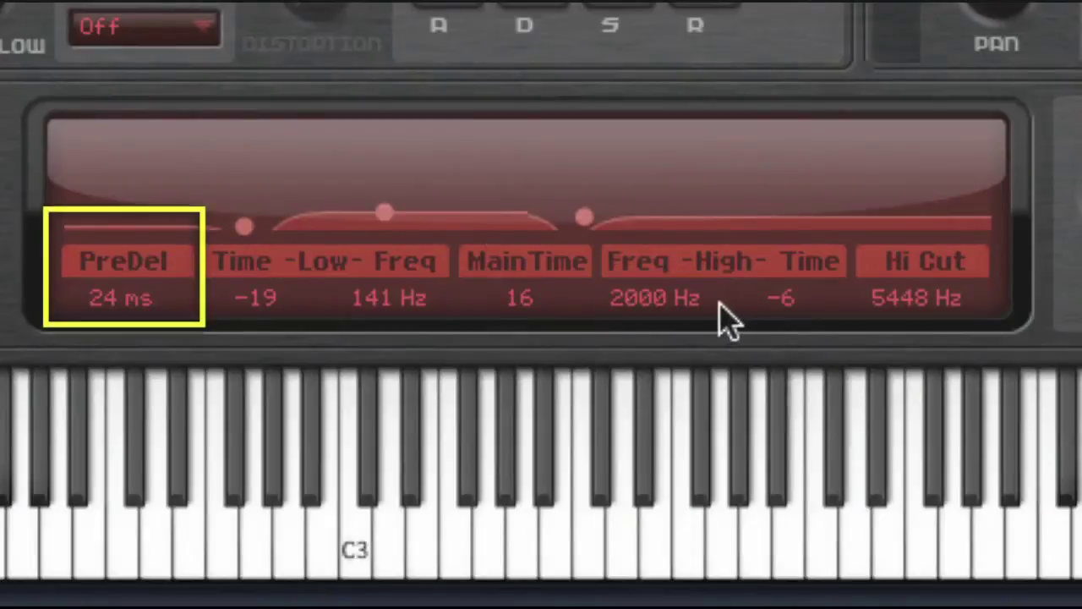
Set pre-delay to 200 ms, raise the high band to 3972 Hz with time 79, and MainTime to 100
{"action": "double_click", "coordinate": [104, 304]}
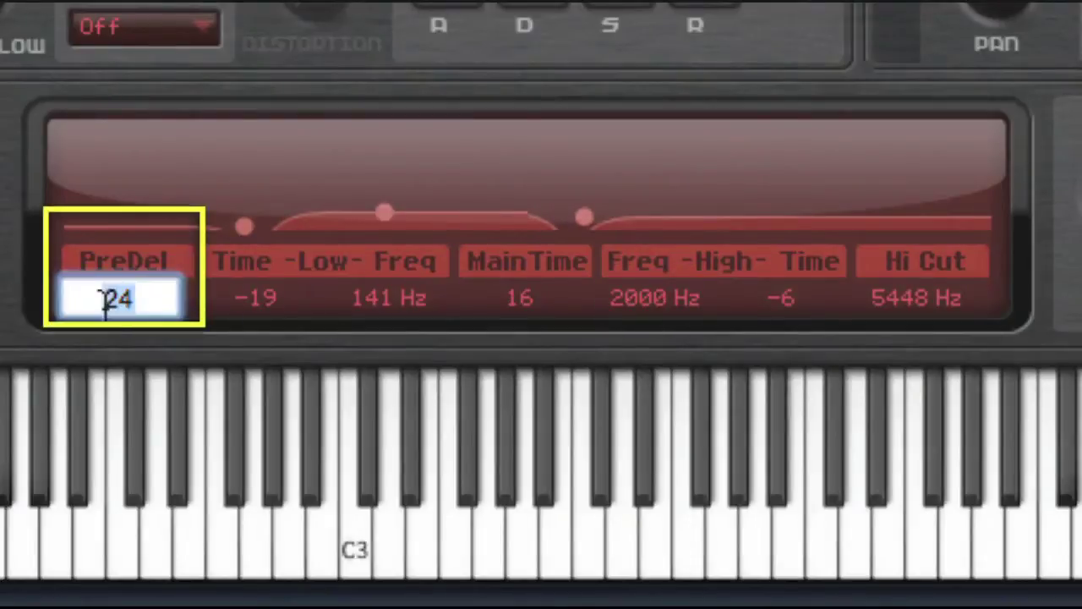
{"action": "type", "text": "50"}
{"action": "key", "text": "Return"}
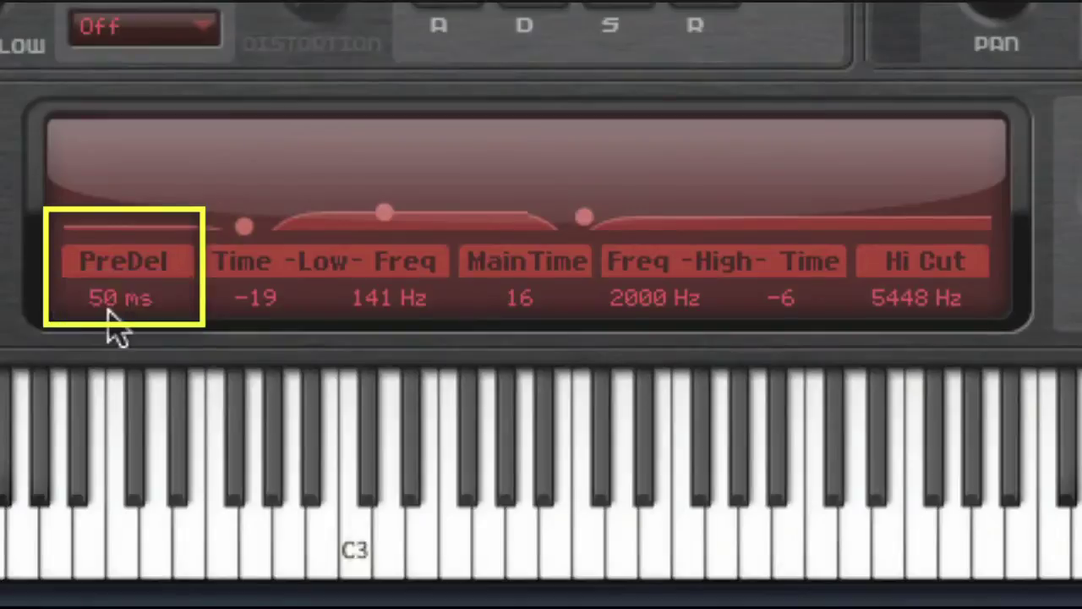
{"action": "double_click", "coordinate": [109, 311]}
{"action": "type", "text": "200"}
{"action": "key", "text": "Return"}
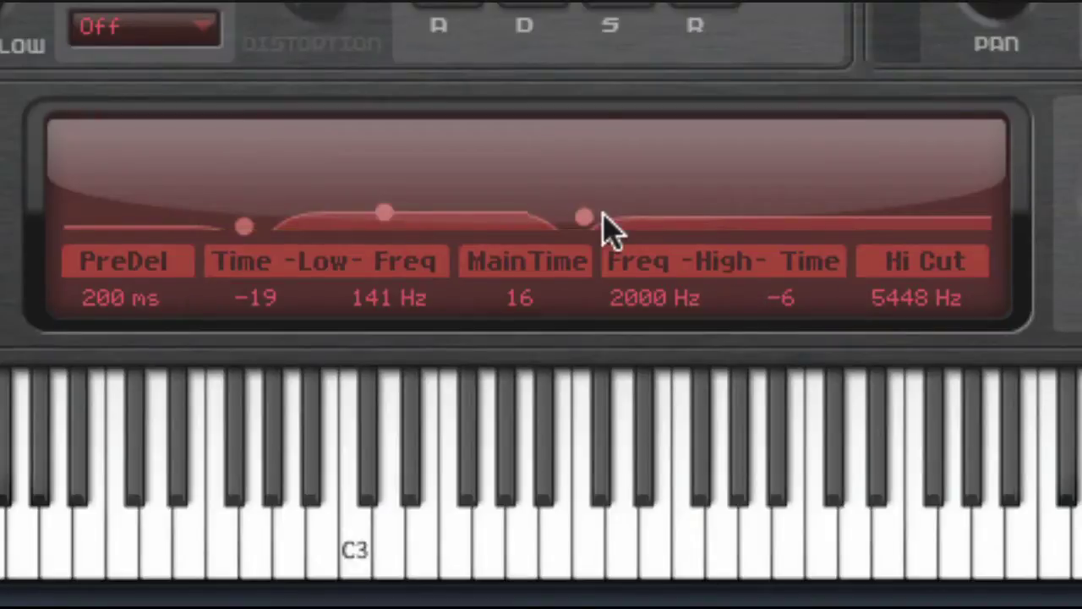
{"action": "left_click_drag", "start_coordinate": [584, 218], "coordinate": [690, 135]}
{"action": "left_click_drag", "start_coordinate": [451, 211], "coordinate": [458, 126]}
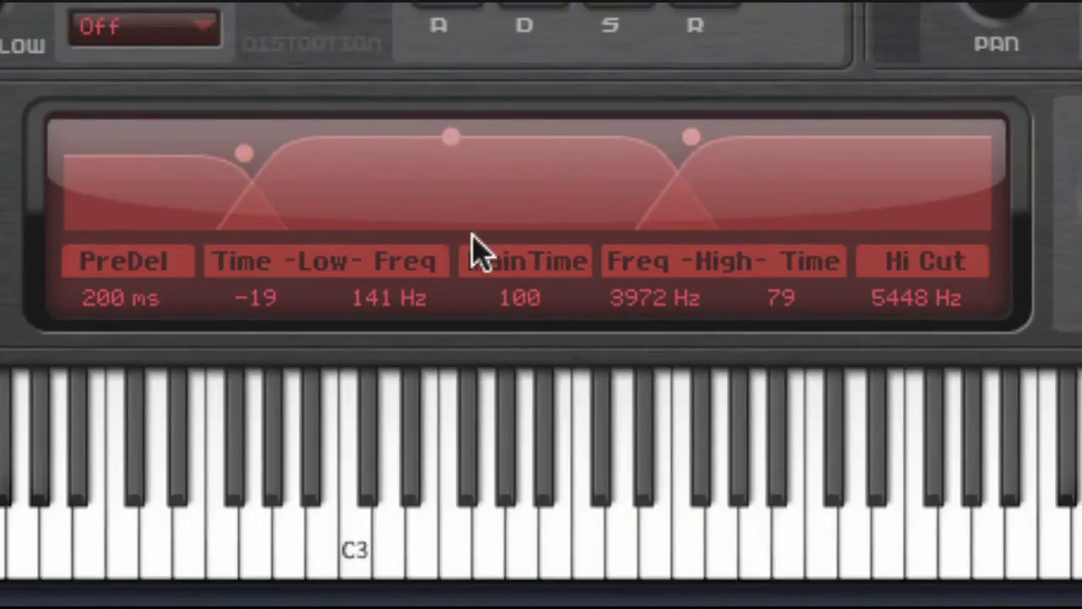
Set the reverb's low-band time to -100 and high-band frequency to 2000 Hz
{"action": "double_click", "coordinate": [268, 301]}
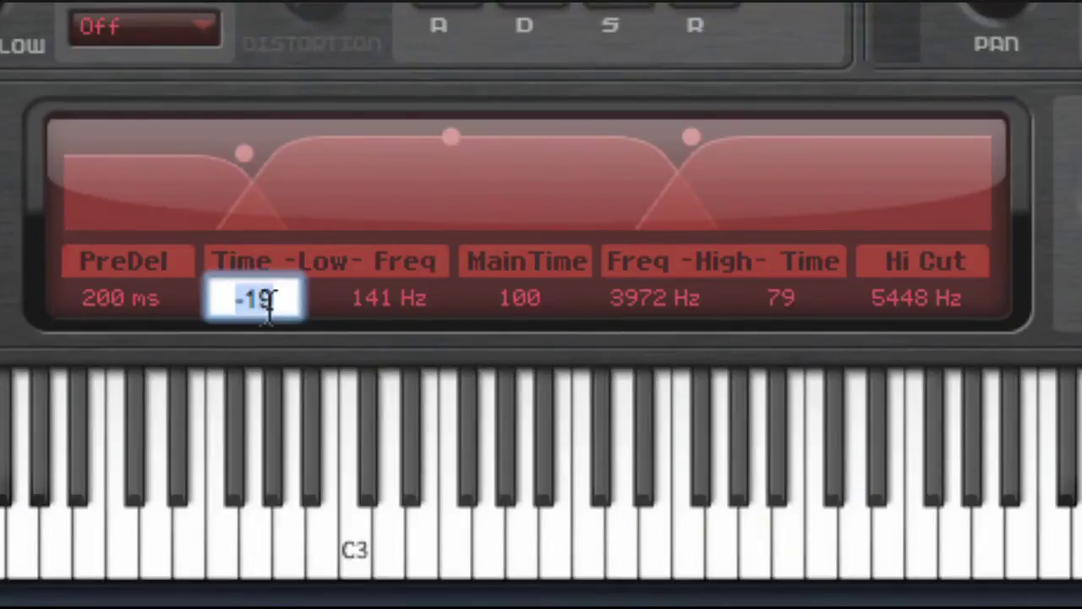
{"action": "type", "text": "-500"}
{"action": "key", "text": "Return"}
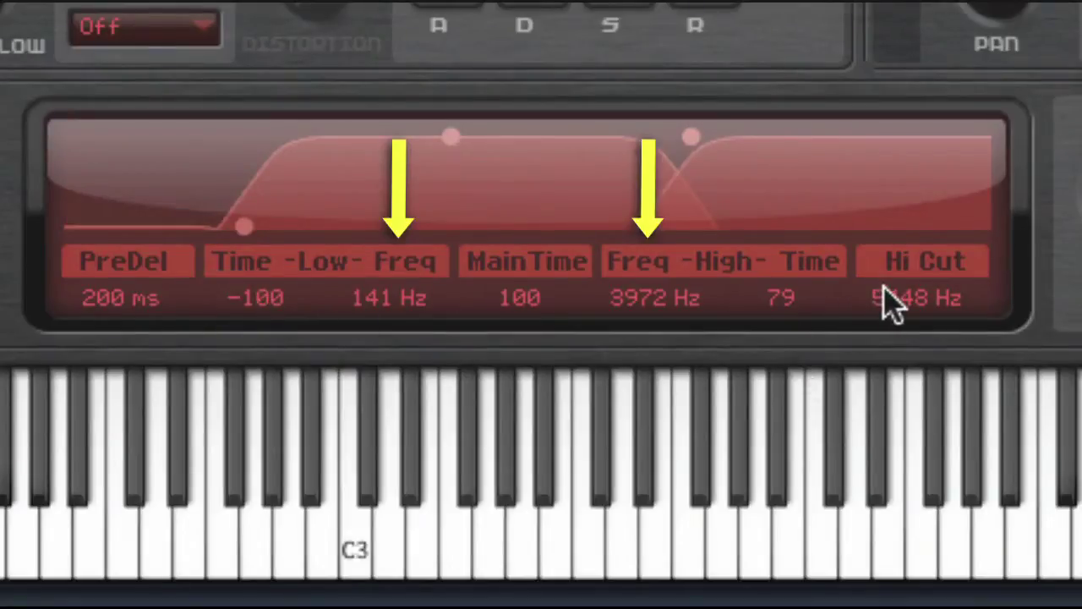
{"action": "double_click", "coordinate": [640, 321]}
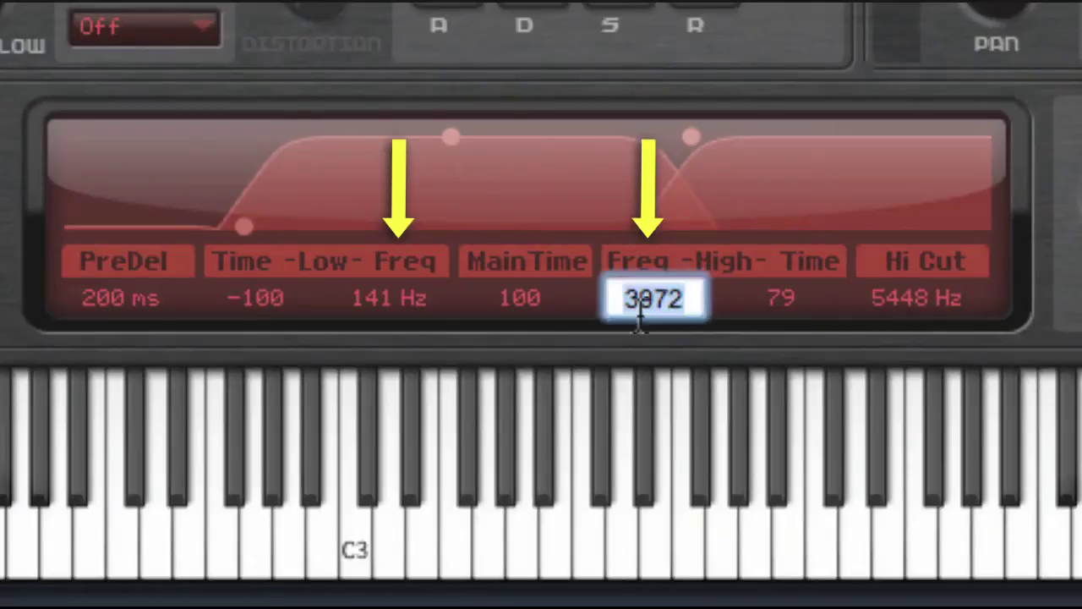
{"action": "type", "text": "400"}
{"action": "key", "text": "Return"}
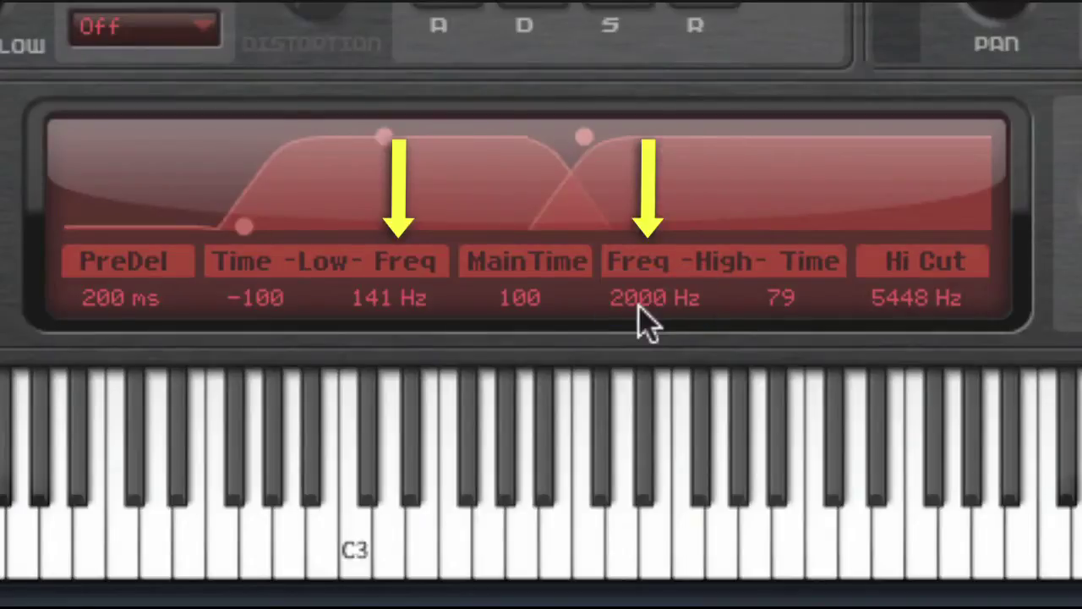
Set the low-band frequency to 200 Hz and Hi Cut to 15000 Hz, then raise the high band and shorten its time
{"action": "double_click", "coordinate": [375, 303]}
{"action": "type", "text": "200"}
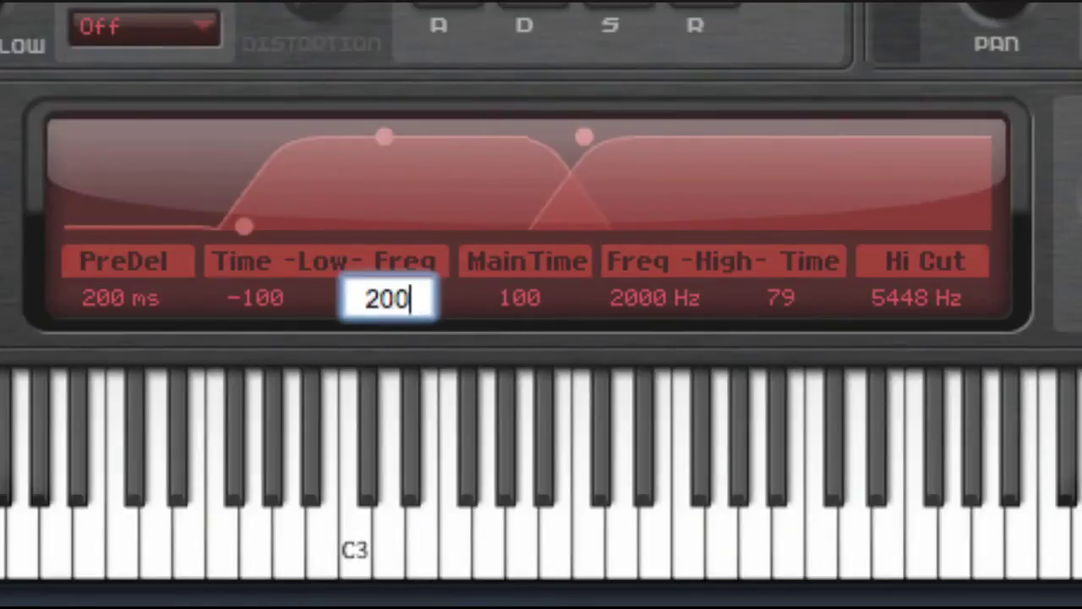
{"action": "key", "text": "Return"}
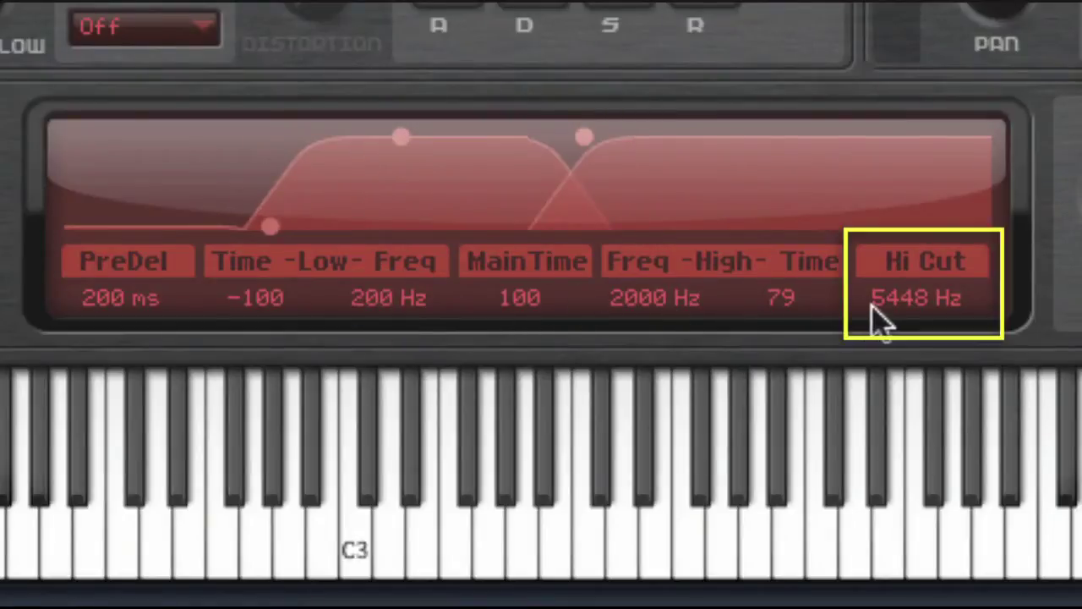
{"action": "double_click", "coordinate": [904, 318]}
{"action": "type", "text": "1"}
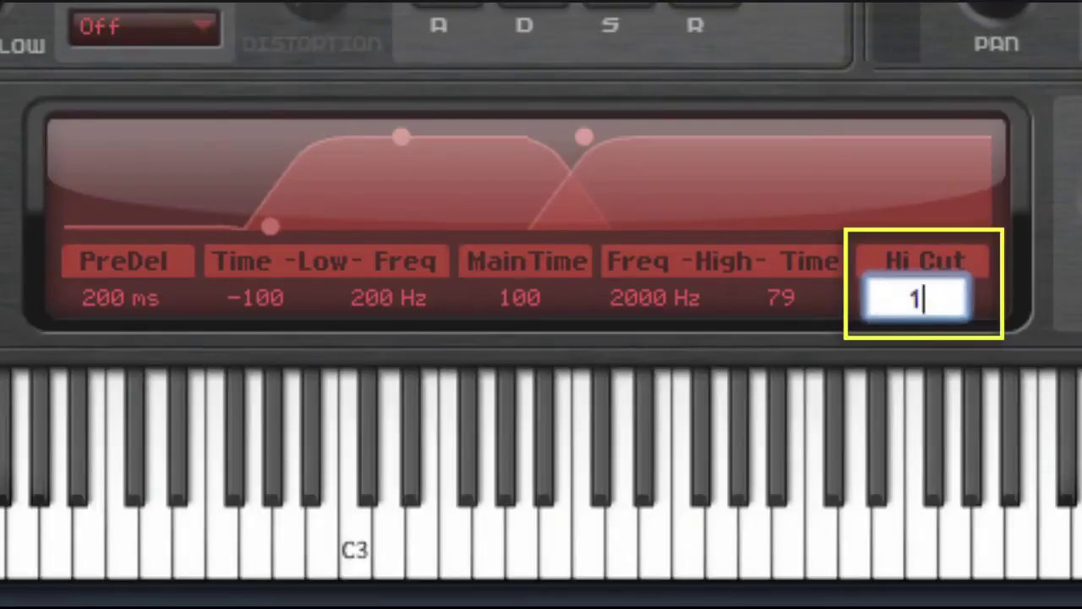
{"action": "type", "text": "5000"}
{"action": "key", "text": "Return"}
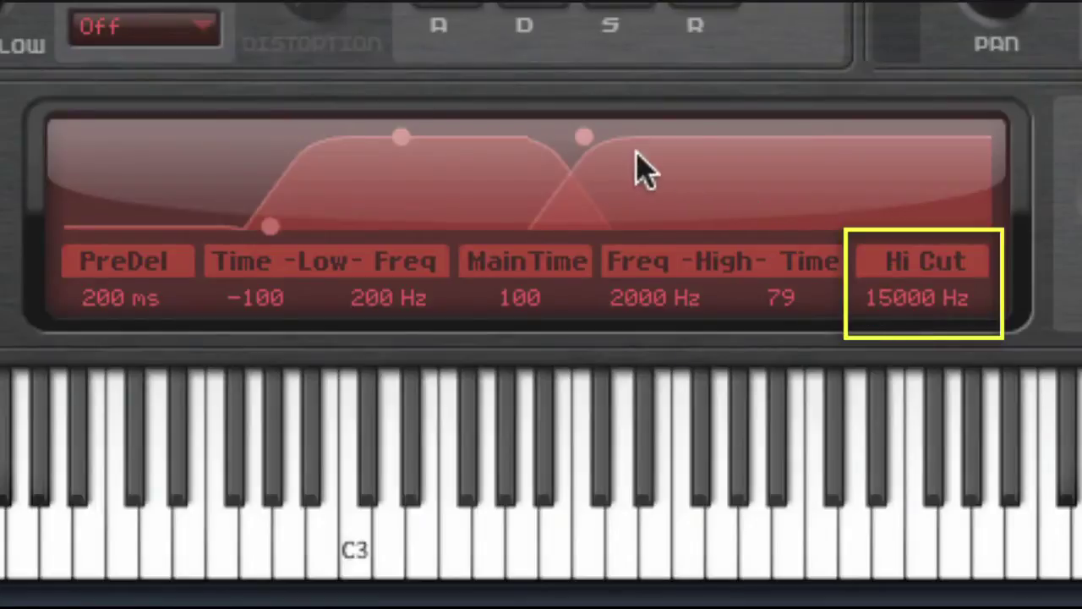
{"action": "left_click_drag", "start_coordinate": [585, 136], "coordinate": [752, 181]}
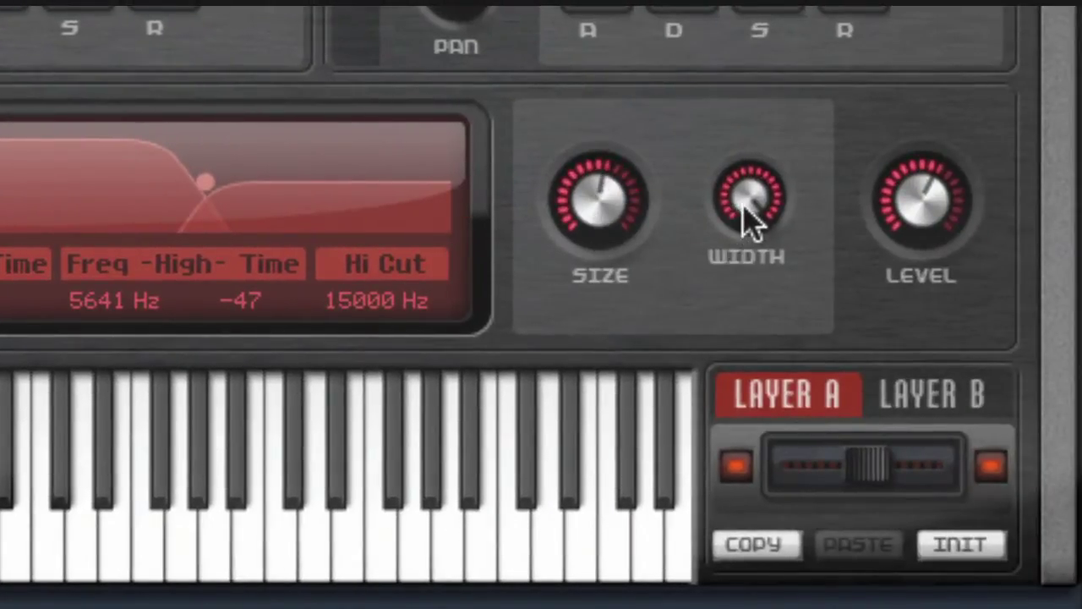
Turn the reverb SIZE down, narrow the WIDTH, and set LEVEL to about 1 o'clock
{"action": "left_click_drag", "start_coordinate": [946, 189], "coordinate": [937, 253]}
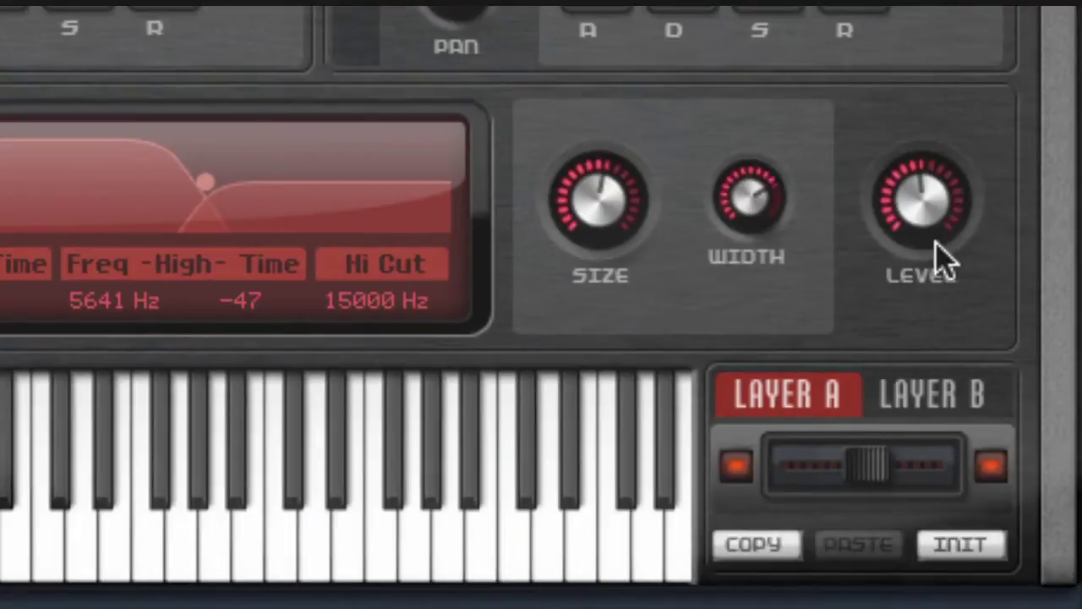
{"action": "left_click_drag", "start_coordinate": [616, 225], "coordinate": [617, 176]}
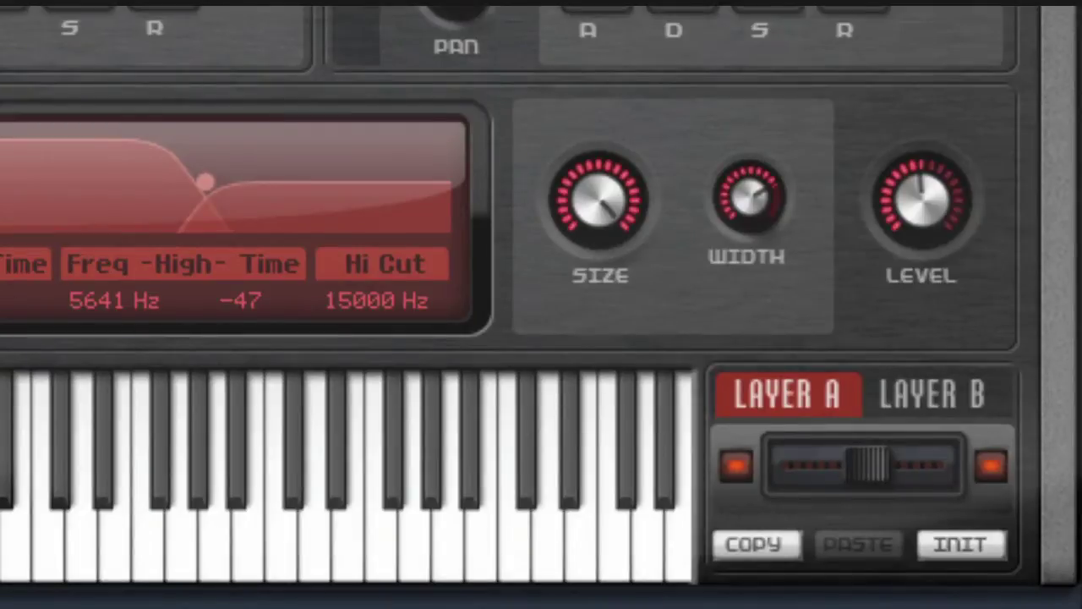
{"action": "left_click_drag", "start_coordinate": [616, 176], "coordinate": [616, 210]}
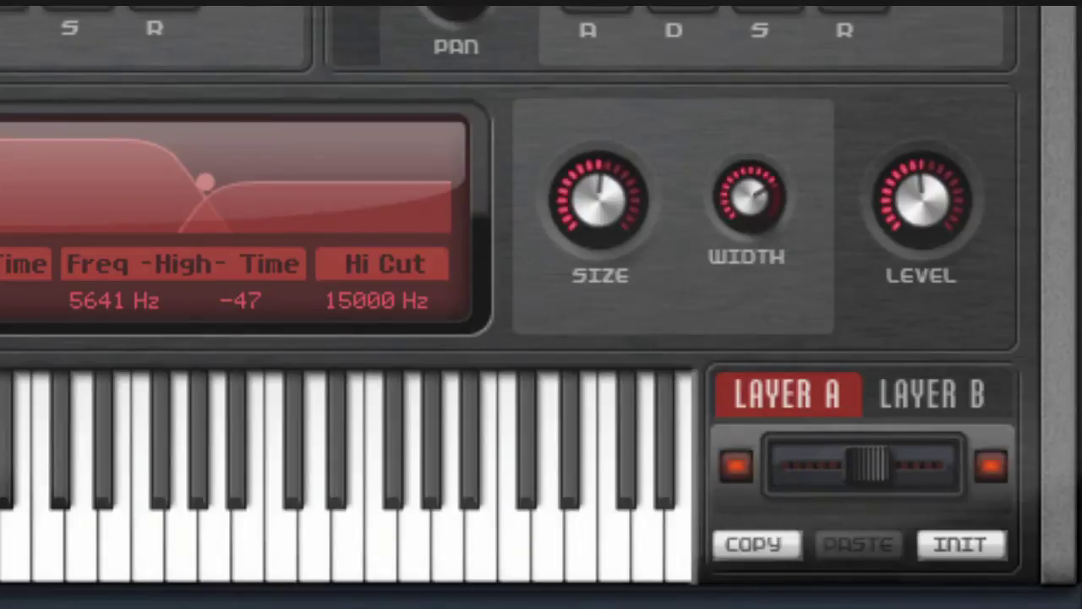
{"action": "left_click_drag", "start_coordinate": [616, 210], "coordinate": [617, 249]}
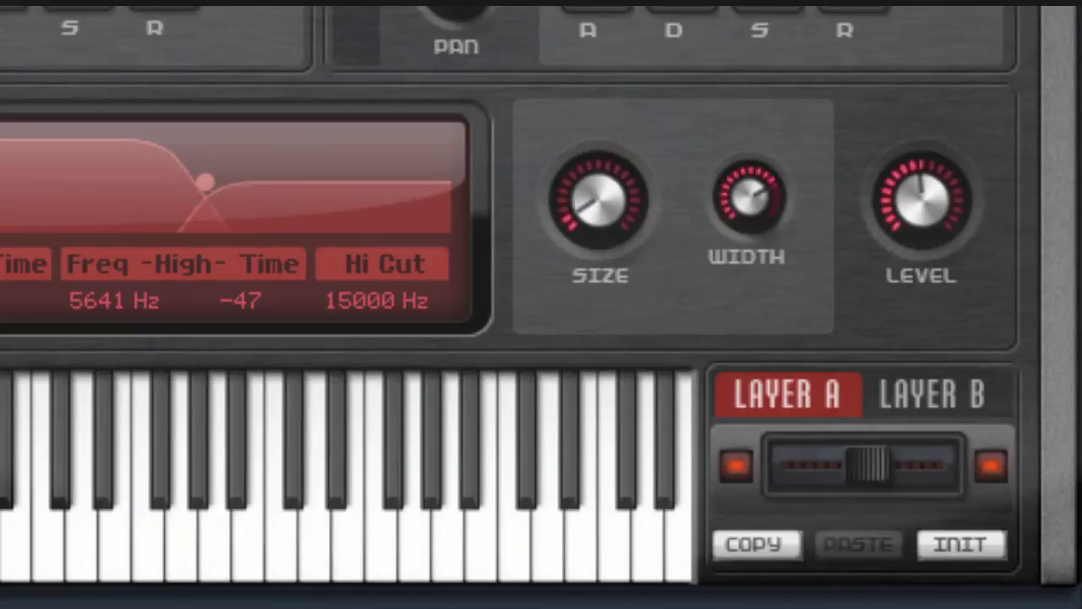
{"action": "mouse_move", "coordinate": [749, 196]}
{"action": "left_mouse_down"}
{"action": "mouse_move", "coordinate": [749, 228]}
{"action": "mouse_move", "coordinate": [749, 186]}
{"action": "left_mouse_up"}
{"action": "mouse_move", "coordinate": [922, 199]}
{"action": "left_mouse_down"}
{"action": "mouse_move", "coordinate": [922, 185]}
{"action": "mouse_move", "coordinate": [922, 204]}
{"action": "left_mouse_up"}
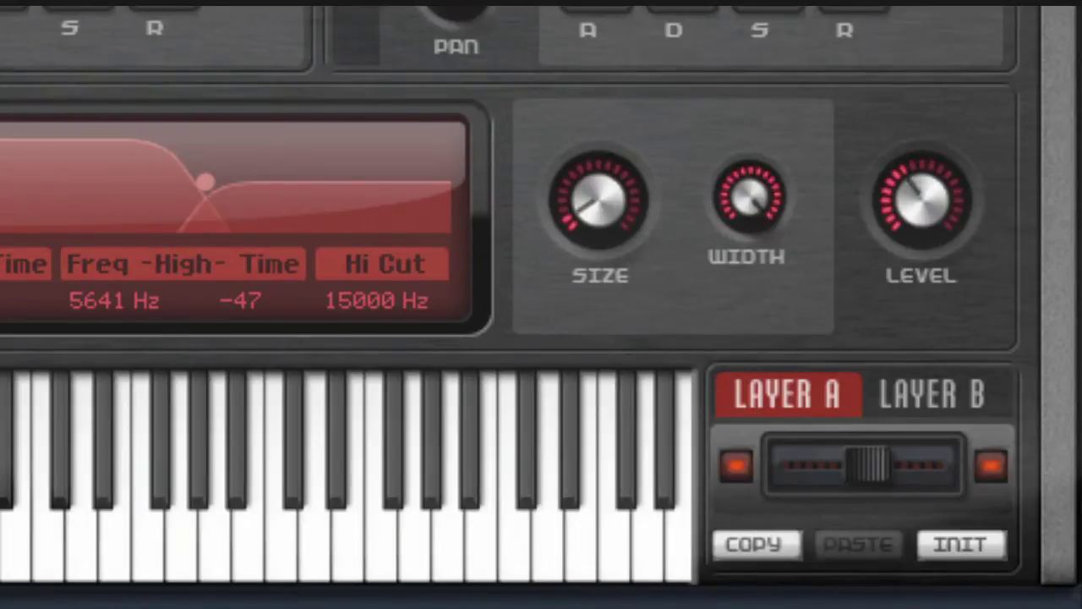